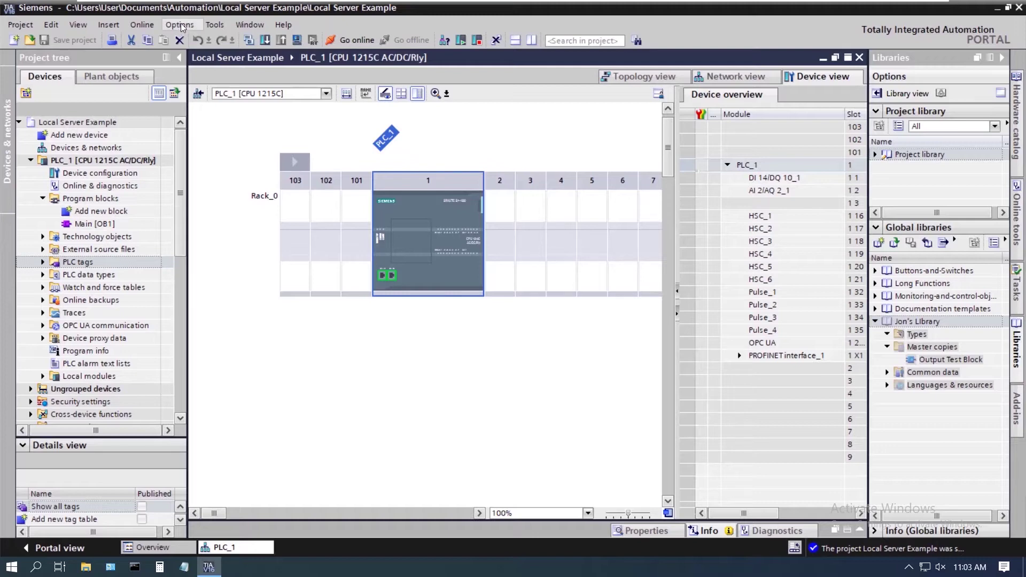
# Show the Project server settings listing the Local Project Server at net.tcp://localhost/ on port 8837
pyautogui.click(180, 23)
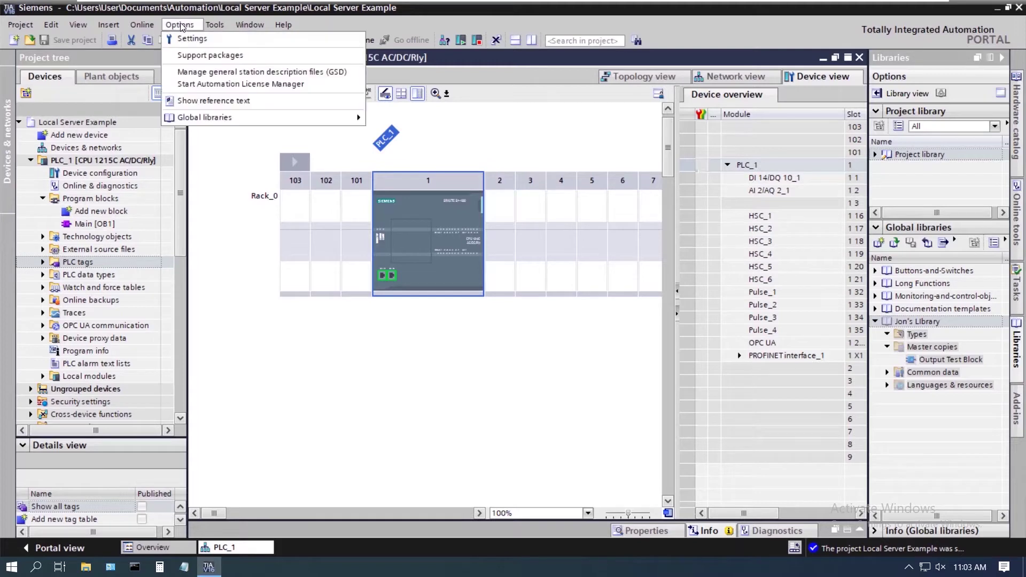
pyautogui.click(186, 37)
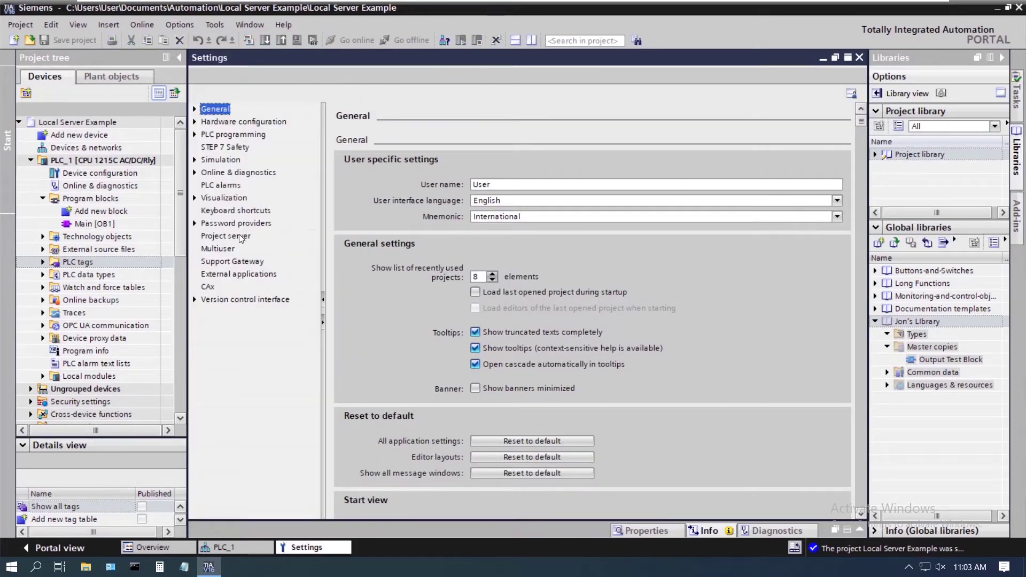
pyautogui.click(236, 236)
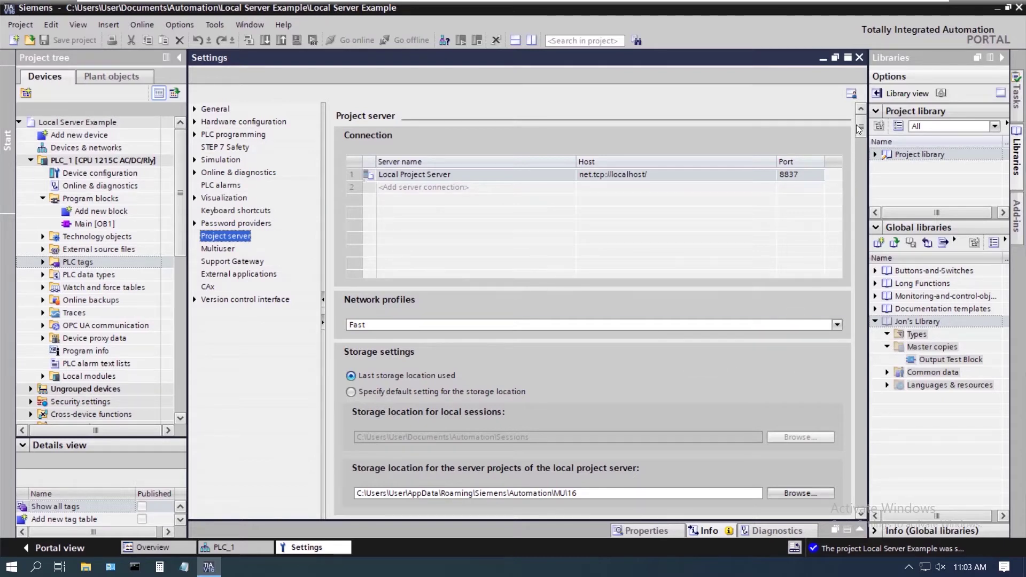
pyautogui.scroll(-2, 854, 185)
pyautogui.scroll(-1, 854, 184)
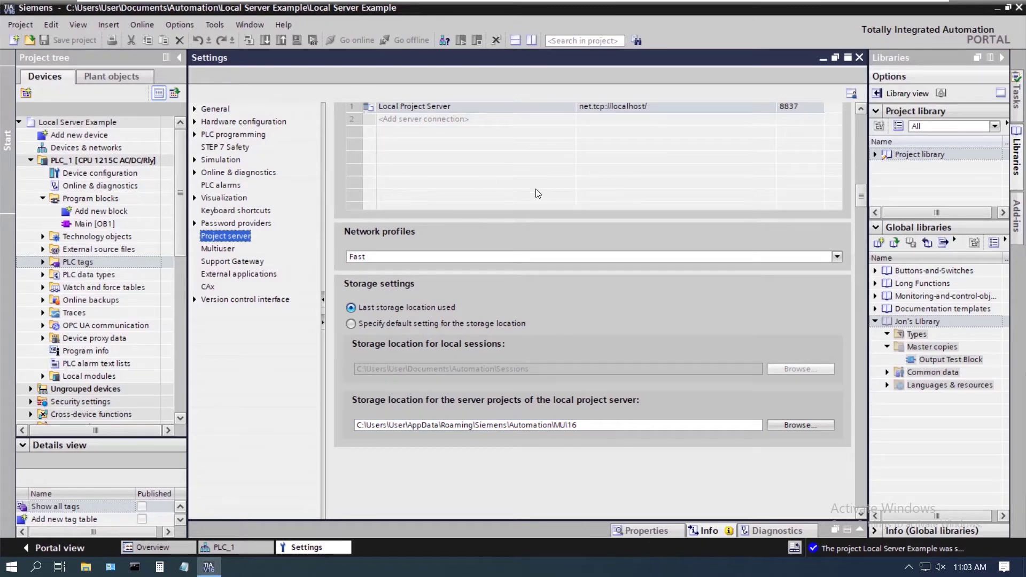
# Start the local project server from Manage server projects, showing its empty project list
pyautogui.click(861, 110)
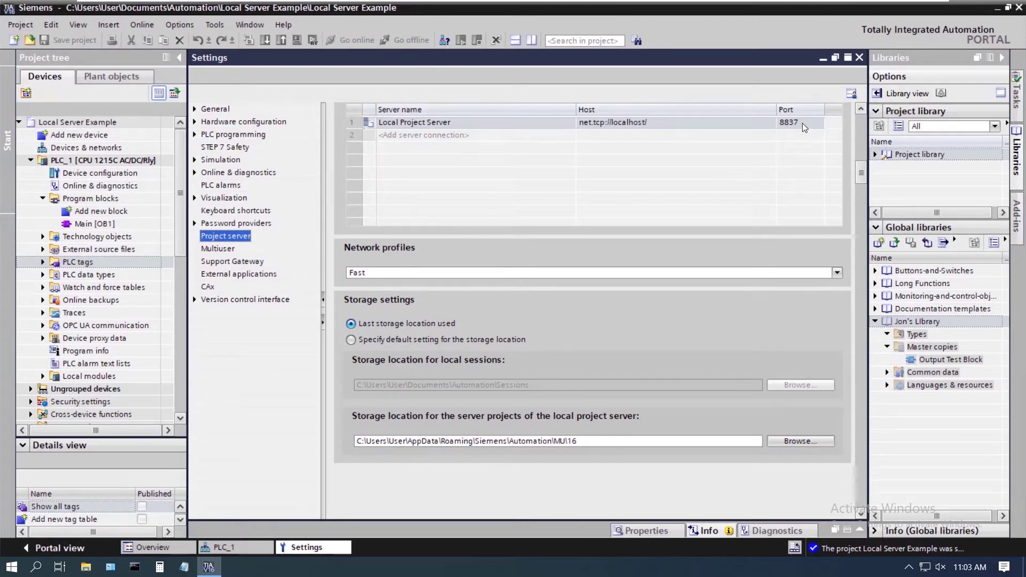
pyautogui.click(14, 28)
pyautogui.moveTo(103, 146)
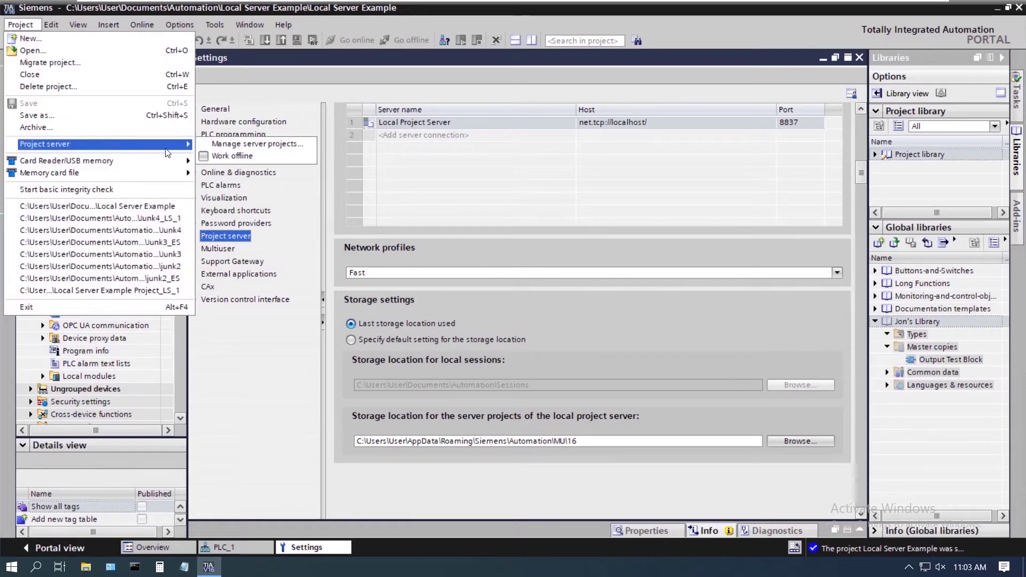
pyautogui.click(254, 146)
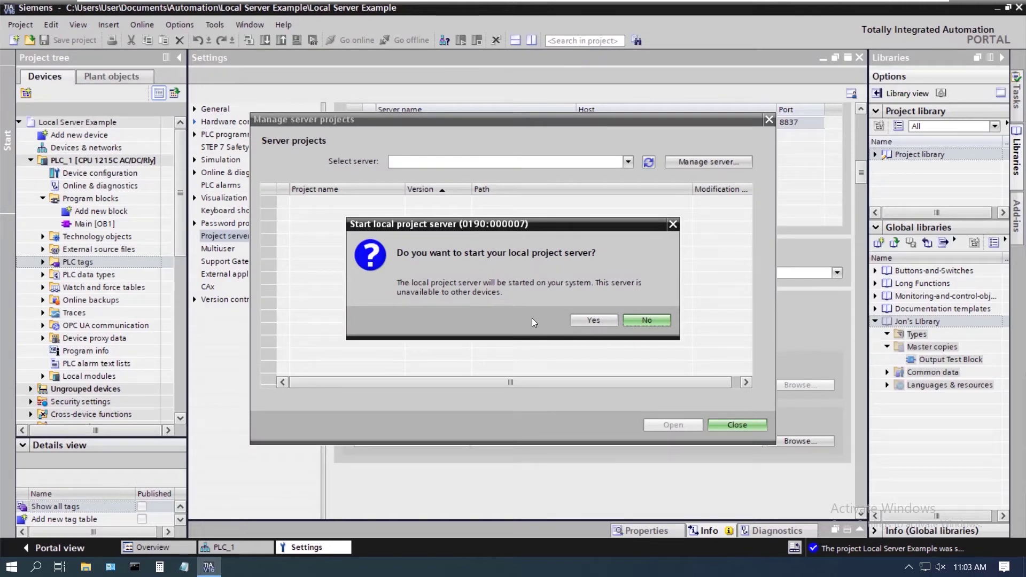
pyautogui.click(589, 320)
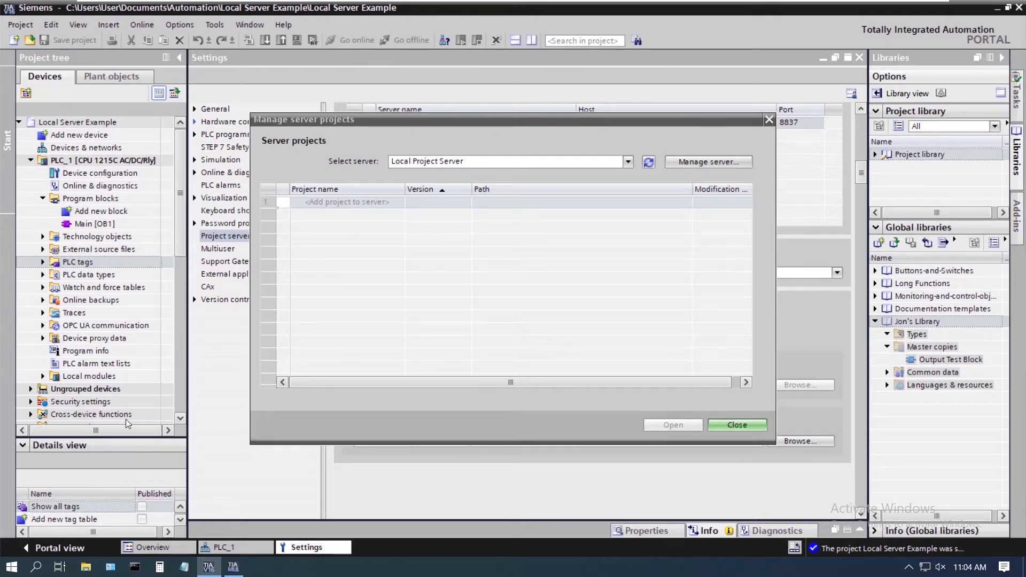
pyautogui.click(12, 566)
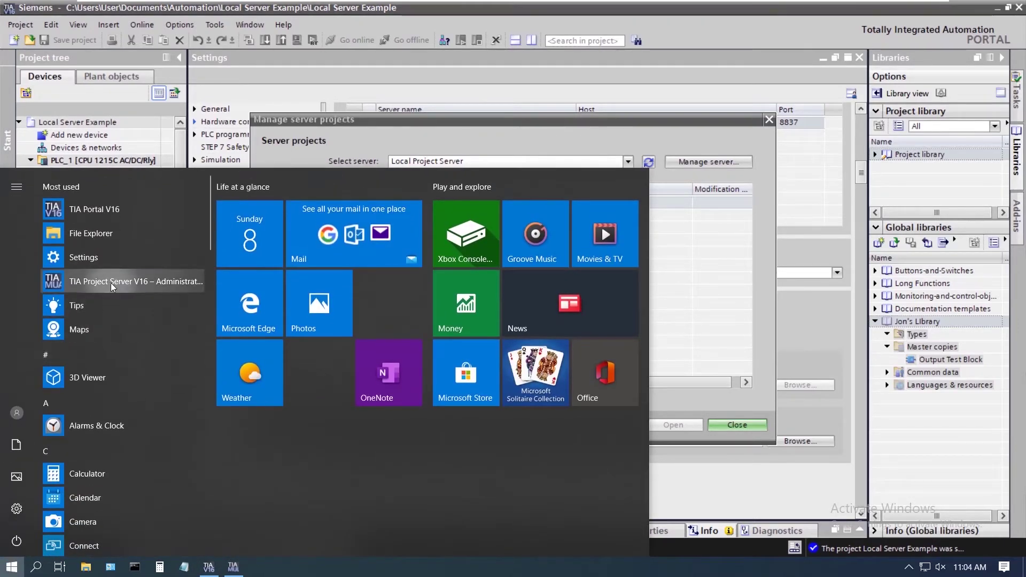
# Launch Project Server Administration and add a net.tcp connection to localhost on port 8837
pyautogui.click(150, 282)
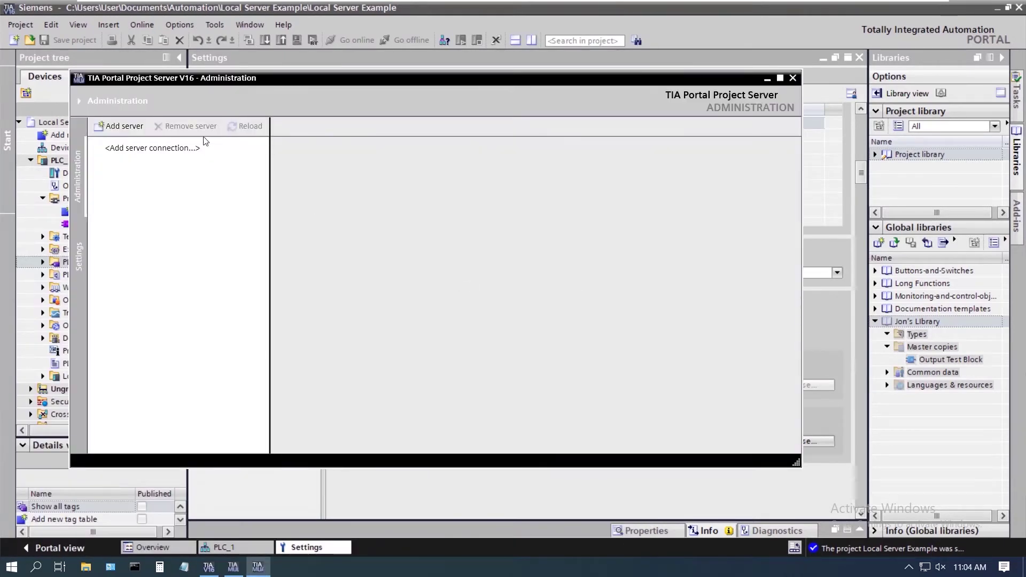
pyautogui.moveTo(391, 82); pyautogui.dragTo(482, 97)
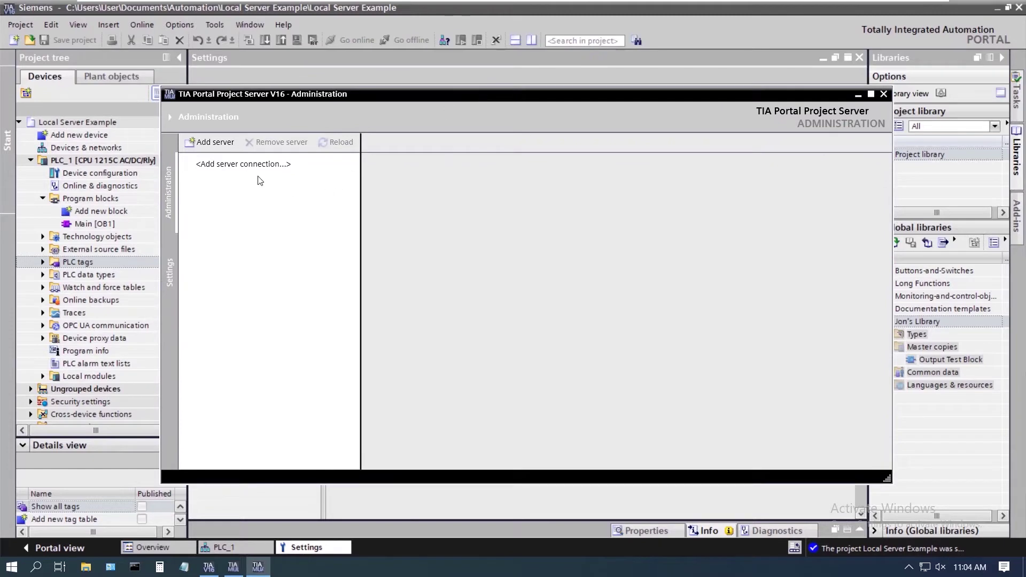
pyautogui.click(217, 143)
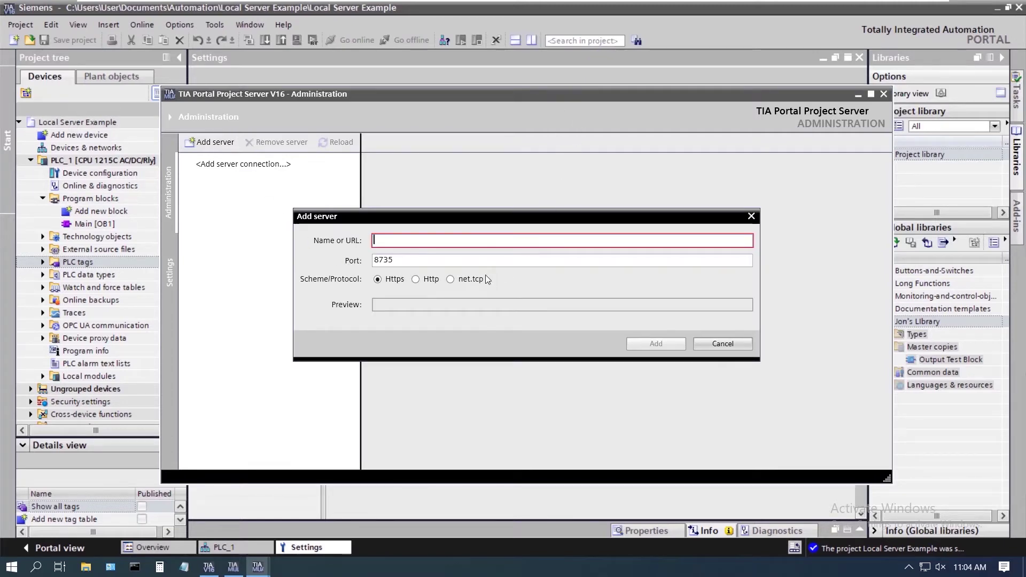
pyautogui.click(450, 280)
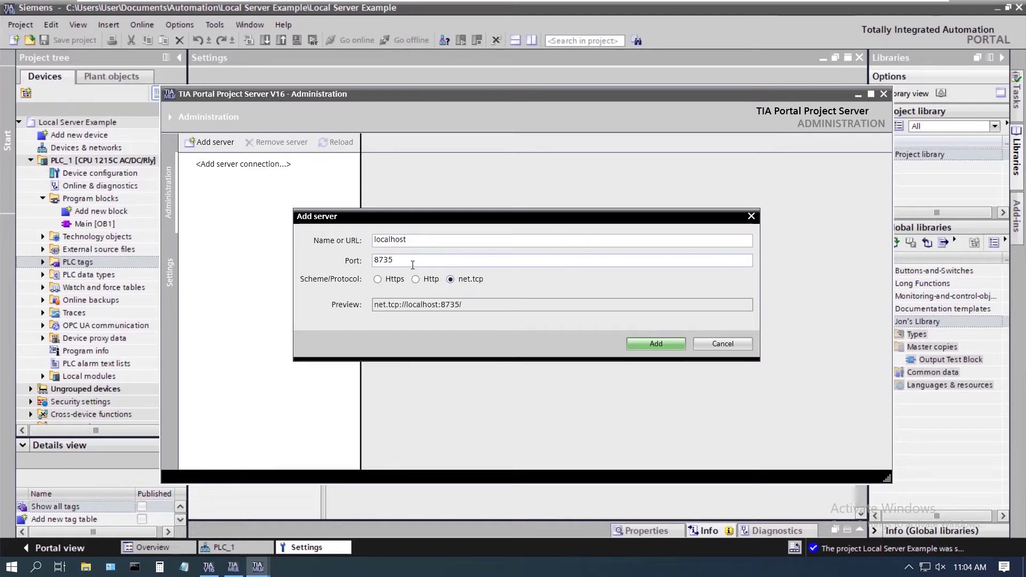
pyautogui.moveTo(394, 260); pyautogui.dragTo(360, 263)
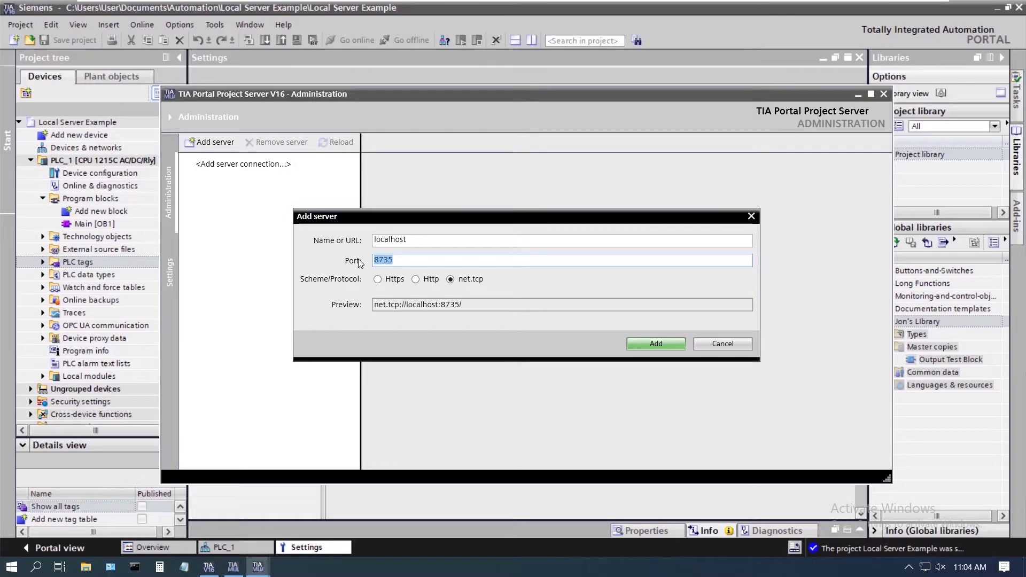
pyautogui.write('8837')
pyautogui.click(641, 344)
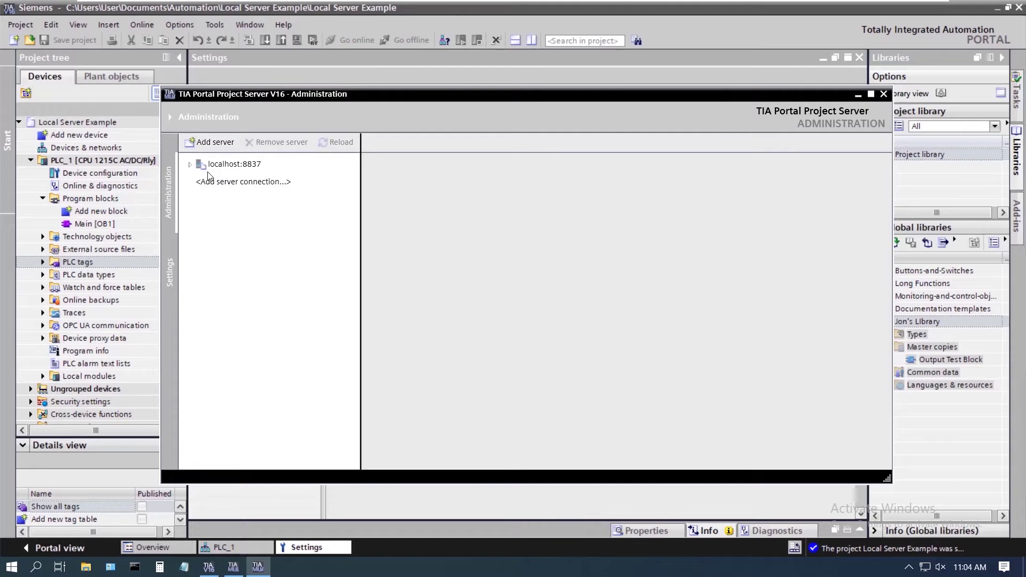
# Add the Local Server Example project to the server with comment 'Initial Project upload'
pyautogui.click(858, 95)
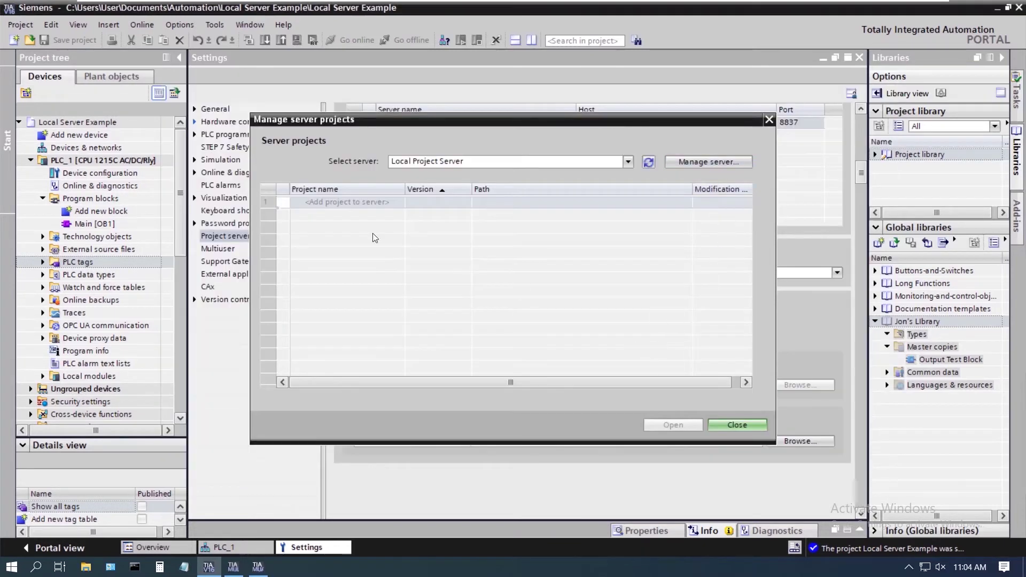
pyautogui.doubleClick(320, 202)
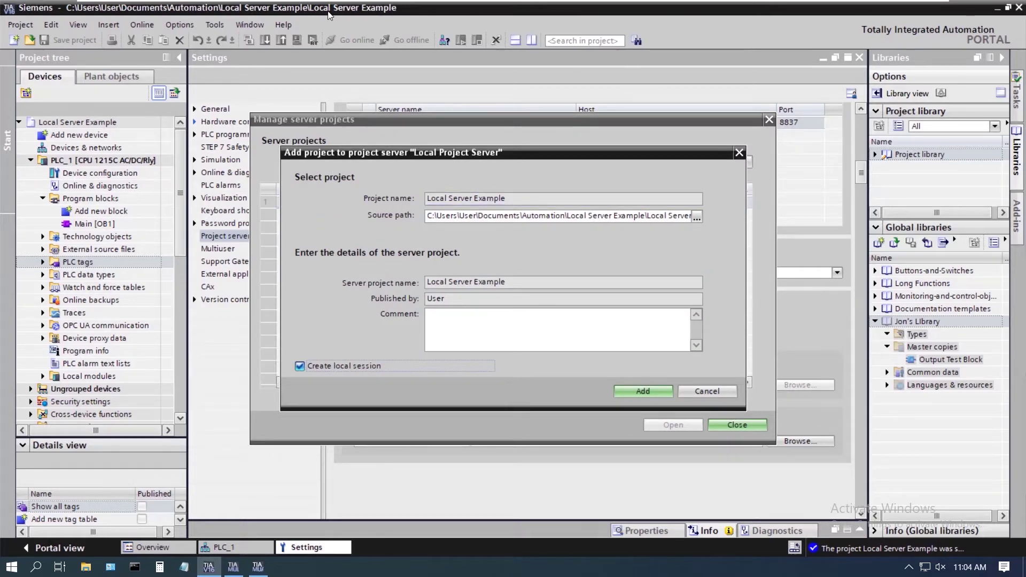
pyautogui.click(468, 323)
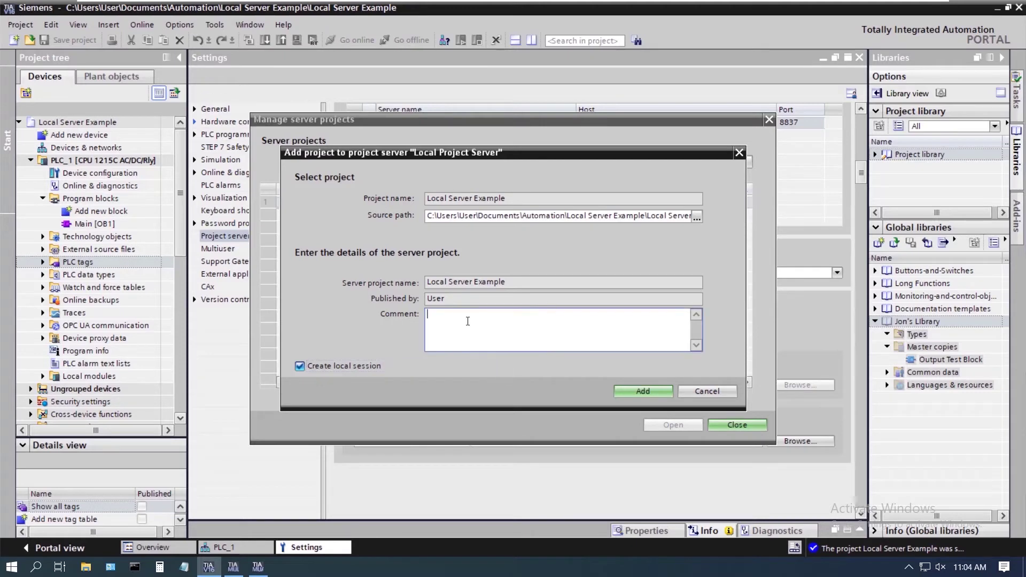
pyautogui.write('Initial Project upload')
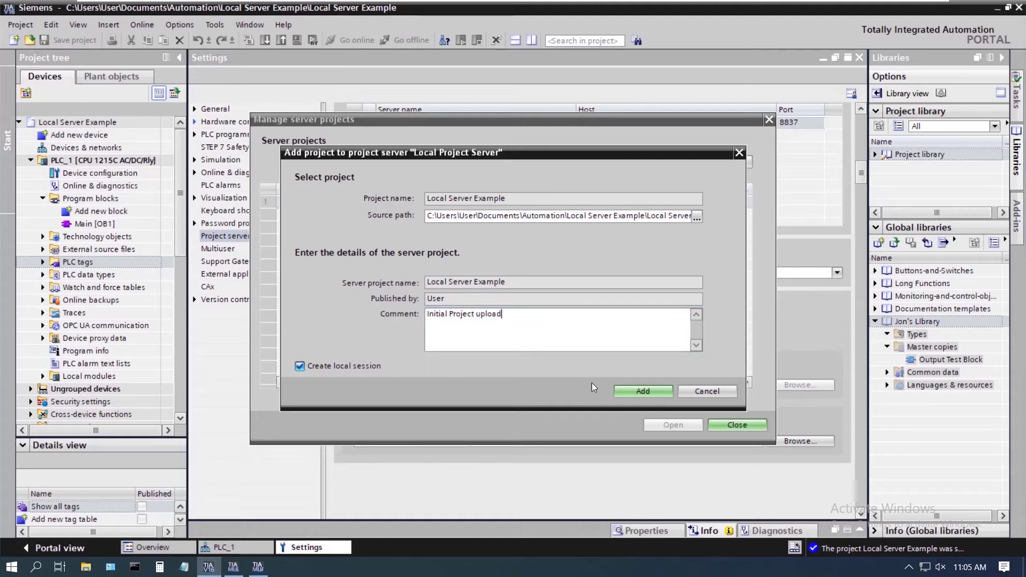
pyautogui.click(618, 389)
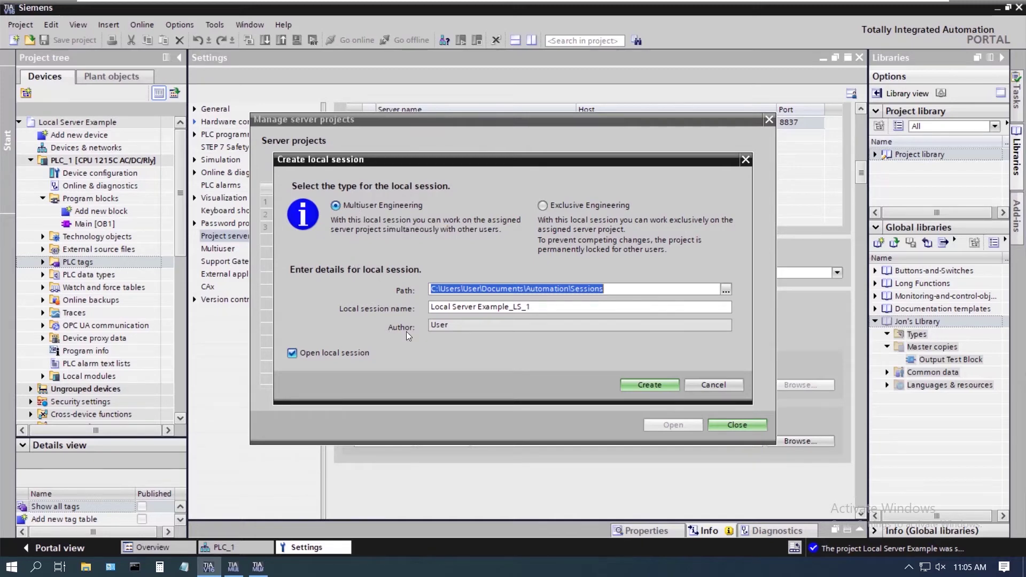
# Open local session Local Server Example_LS_1, copy Output Test Block into Program blocks, and compile PLC_1
pyautogui.click(647, 384)
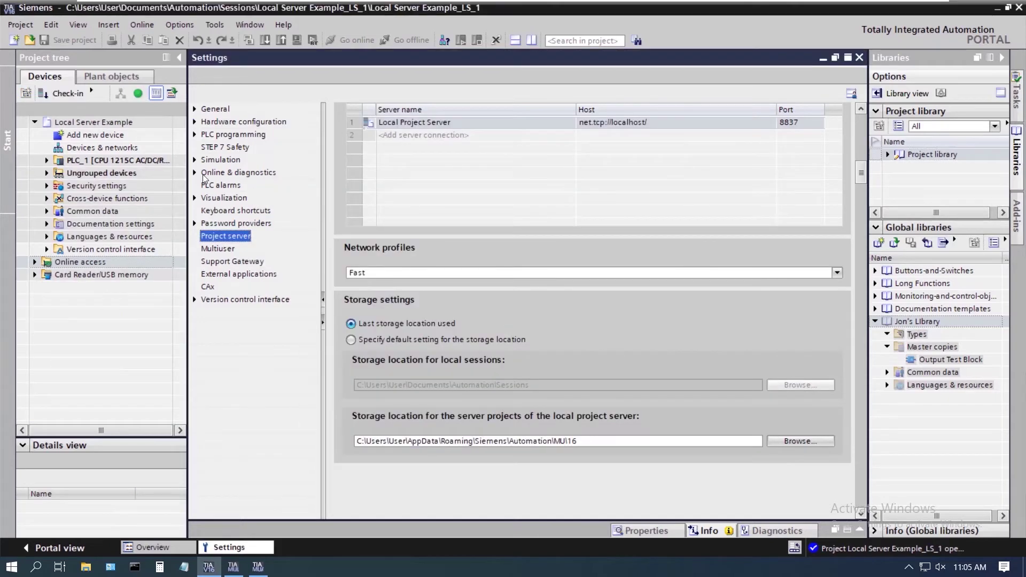
pyautogui.click(47, 161)
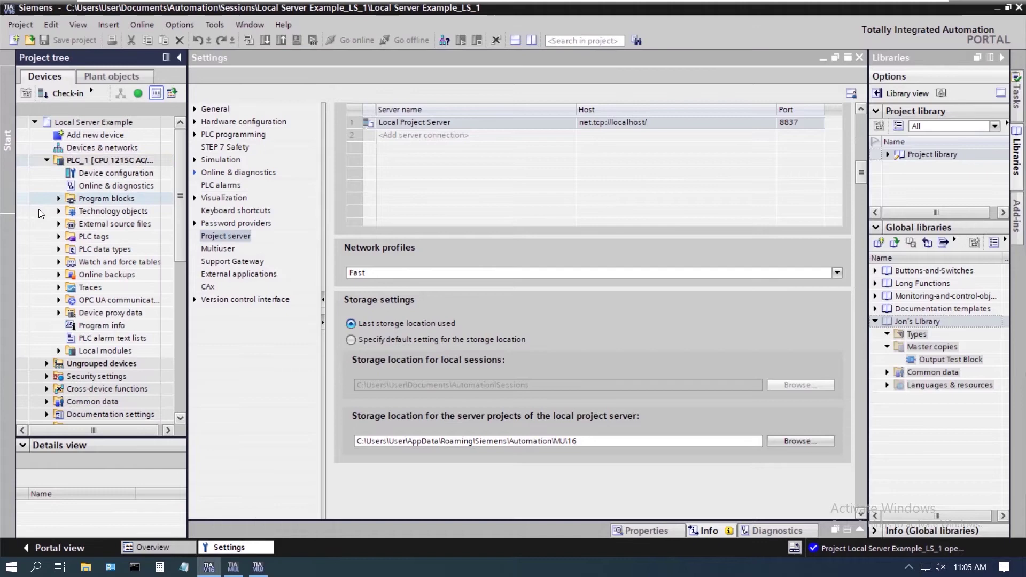
pyautogui.click(58, 199)
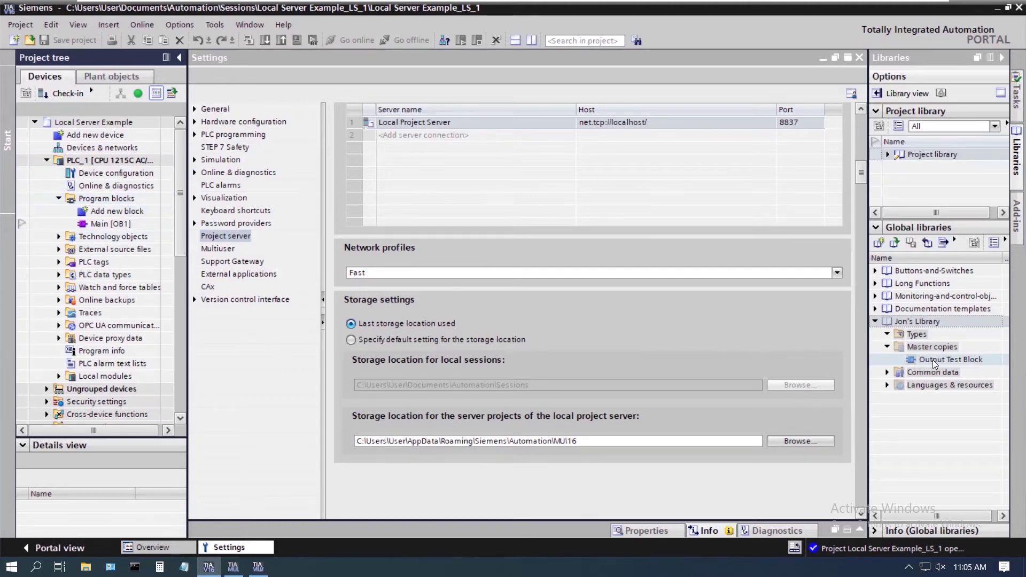
pyautogui.moveTo(934, 364); pyautogui.dragTo(119, 227)
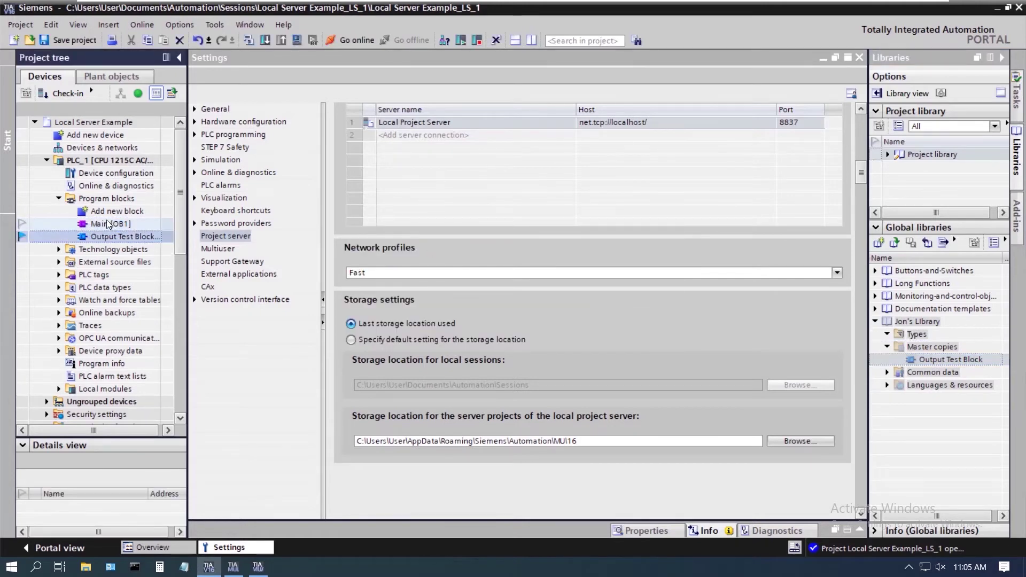
pyautogui.click(102, 161)
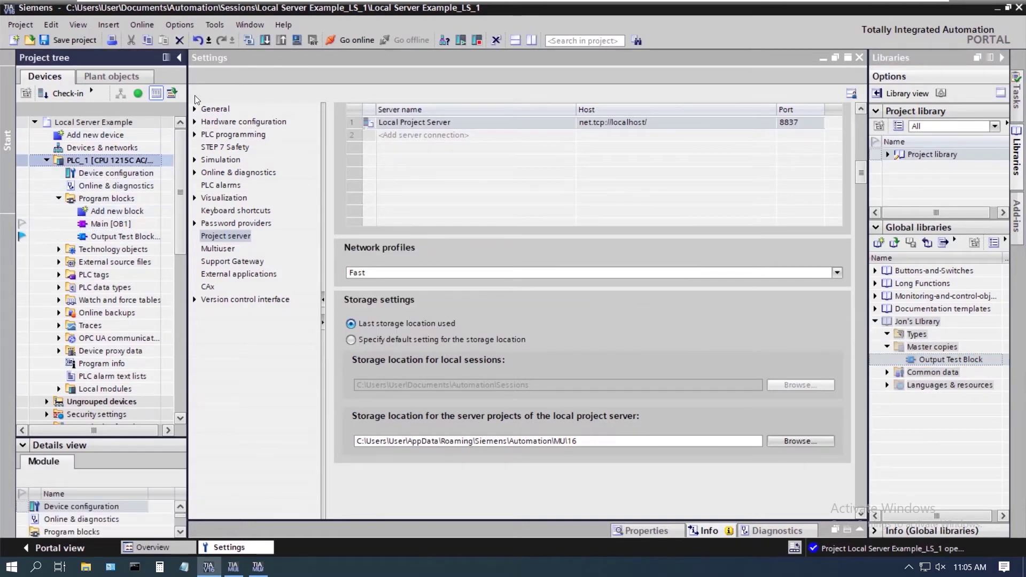
pyautogui.click(249, 40)
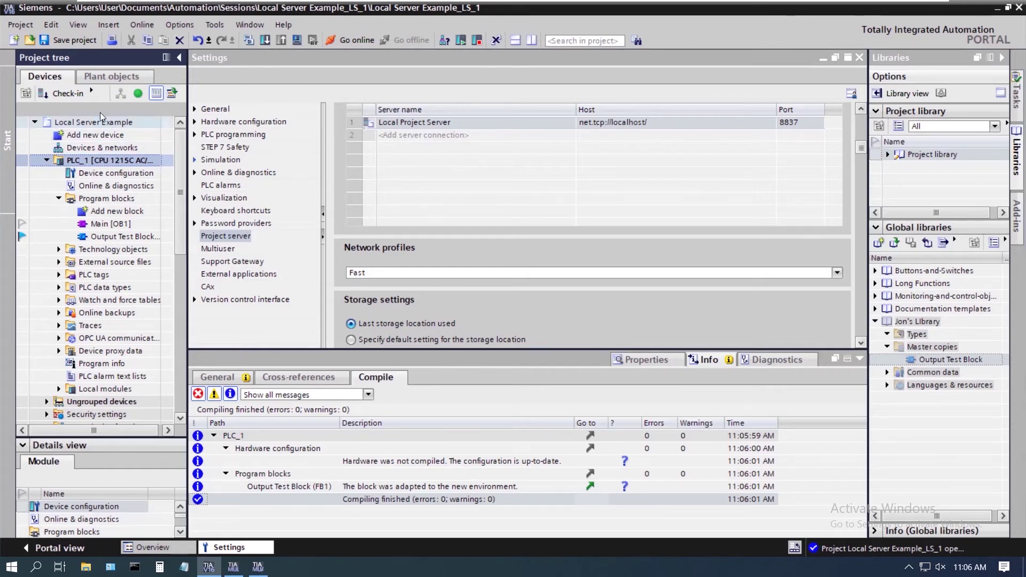
# Check in the changed Output Test Block, saving and keeping the local session
pyautogui.click(69, 93)
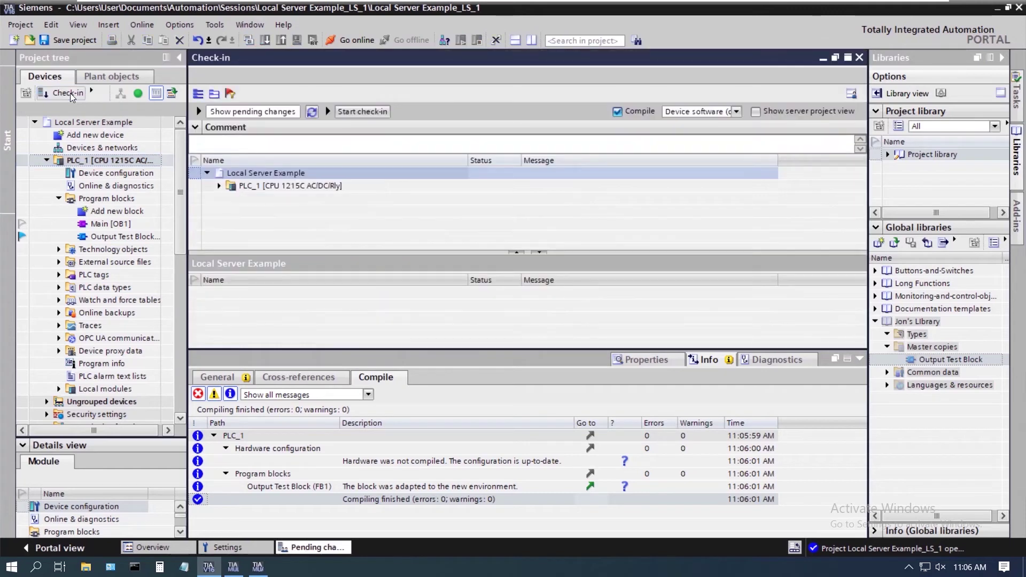
pyautogui.click(219, 186)
pyautogui.click(231, 199)
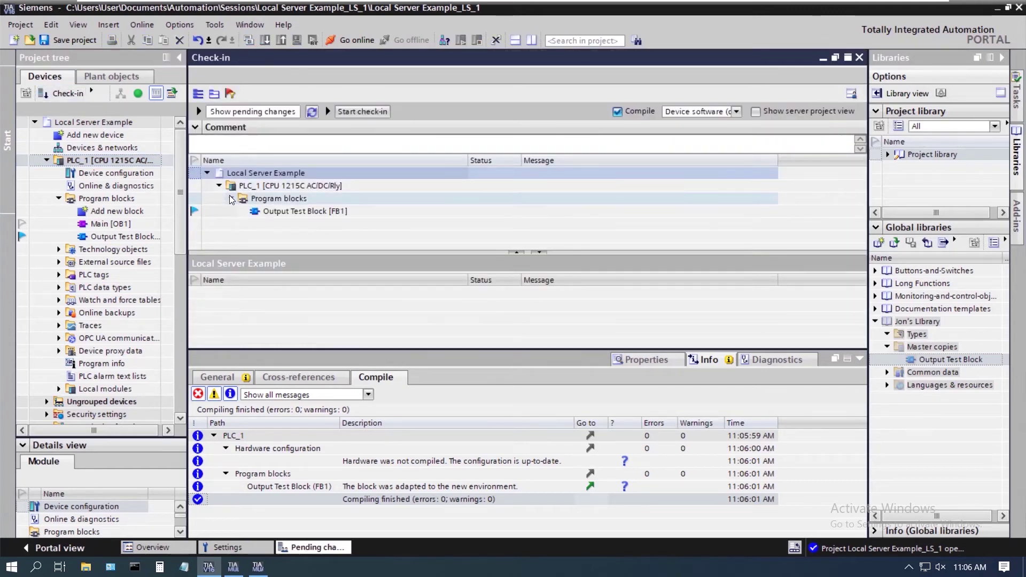
pyautogui.click(366, 113)
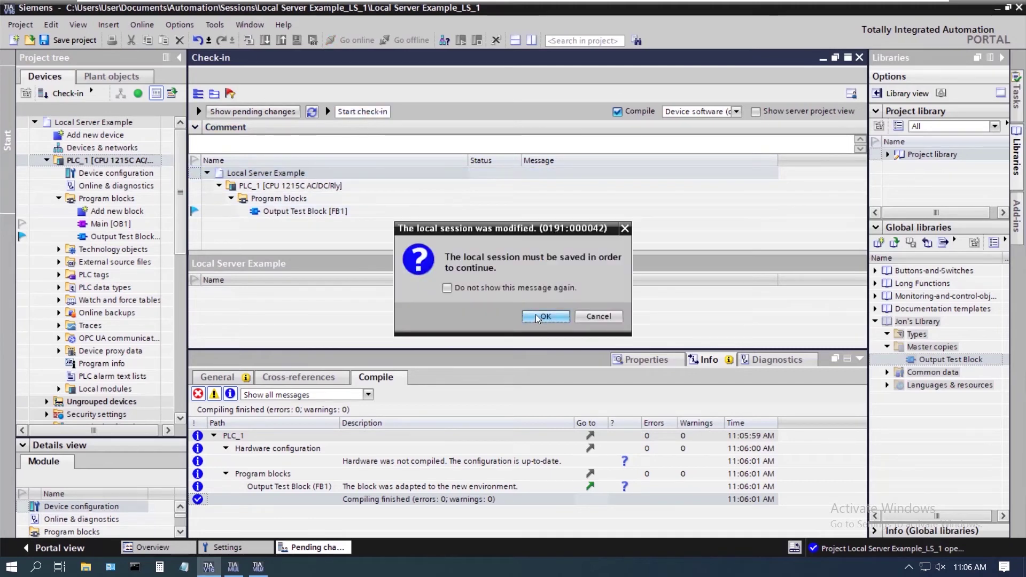
pyautogui.click(537, 318)
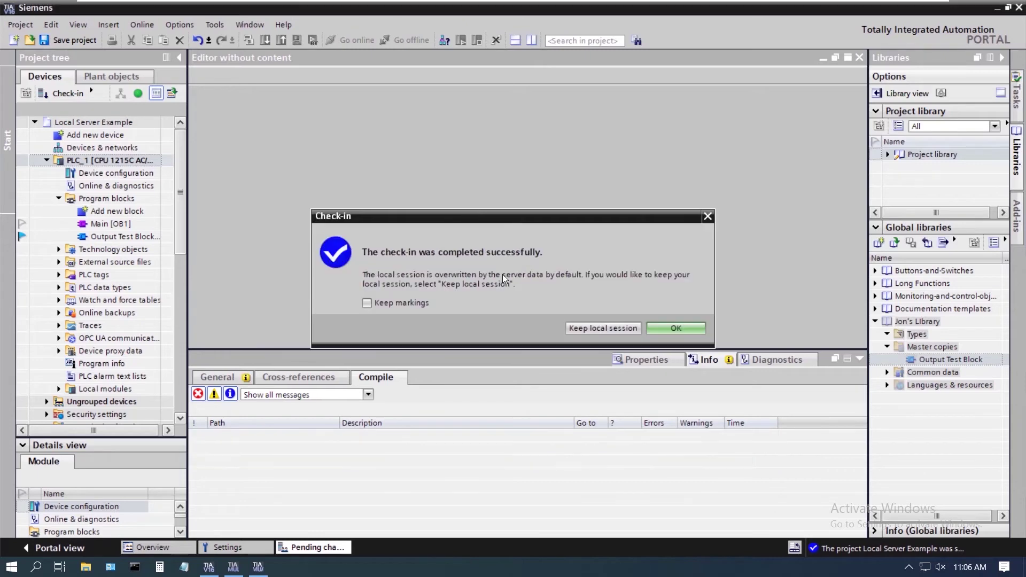
pyautogui.click(597, 326)
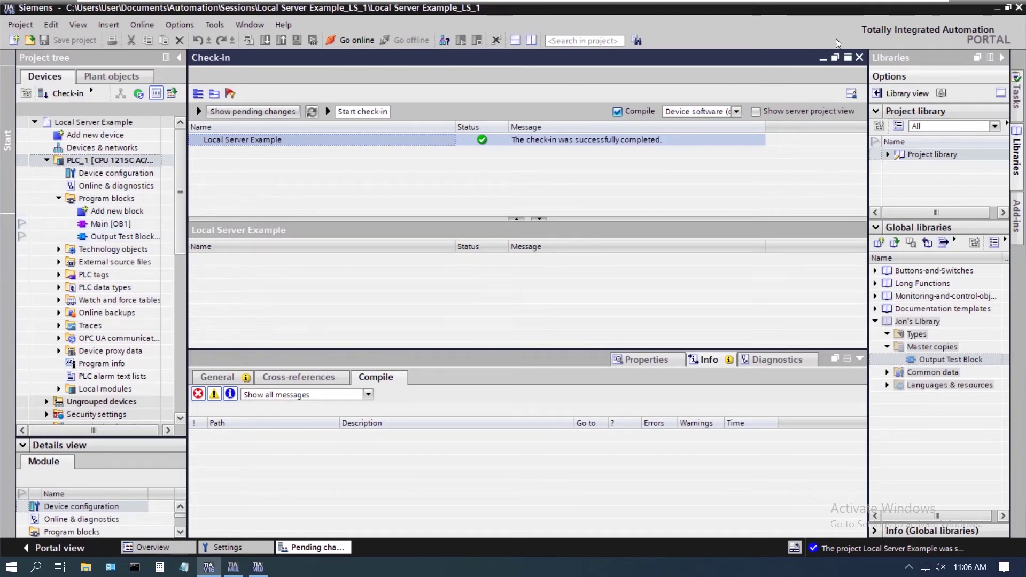
# Add an Output Test Block call to Main [OB1] Network 1 with instance DB Output Test Block_DB
pyautogui.click(859, 58)
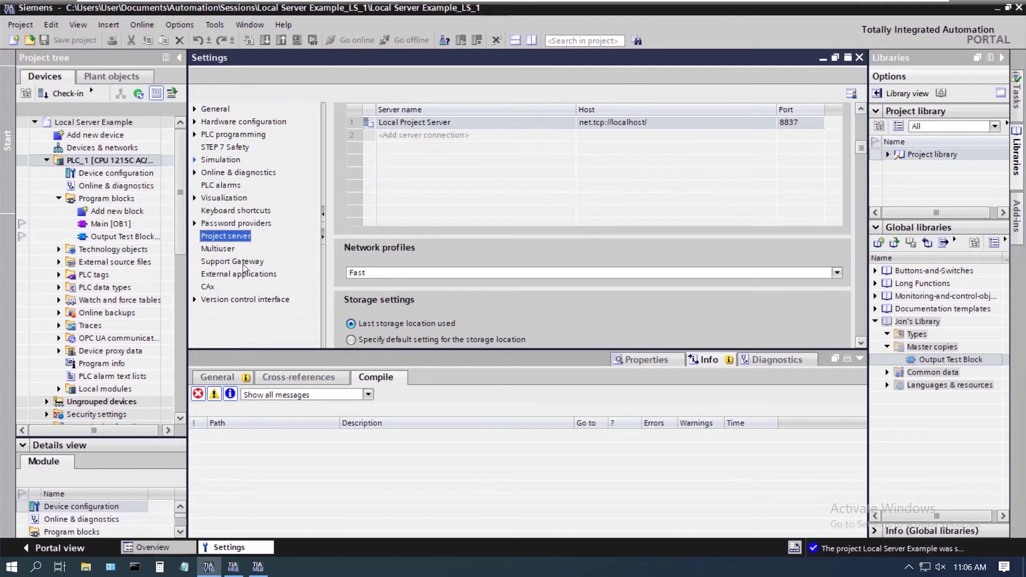
pyautogui.click(102, 225)
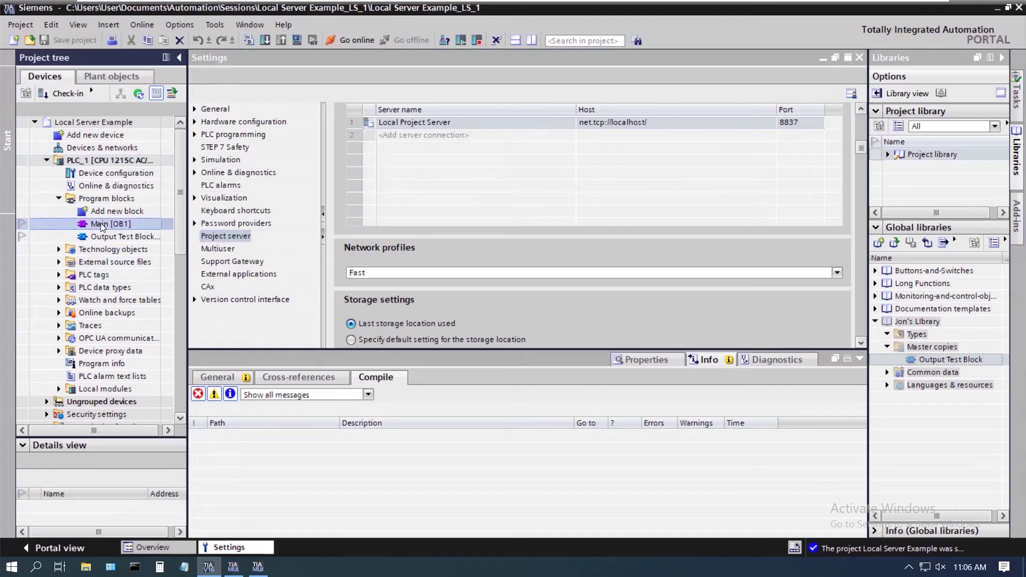
pyautogui.doubleClick(101, 223)
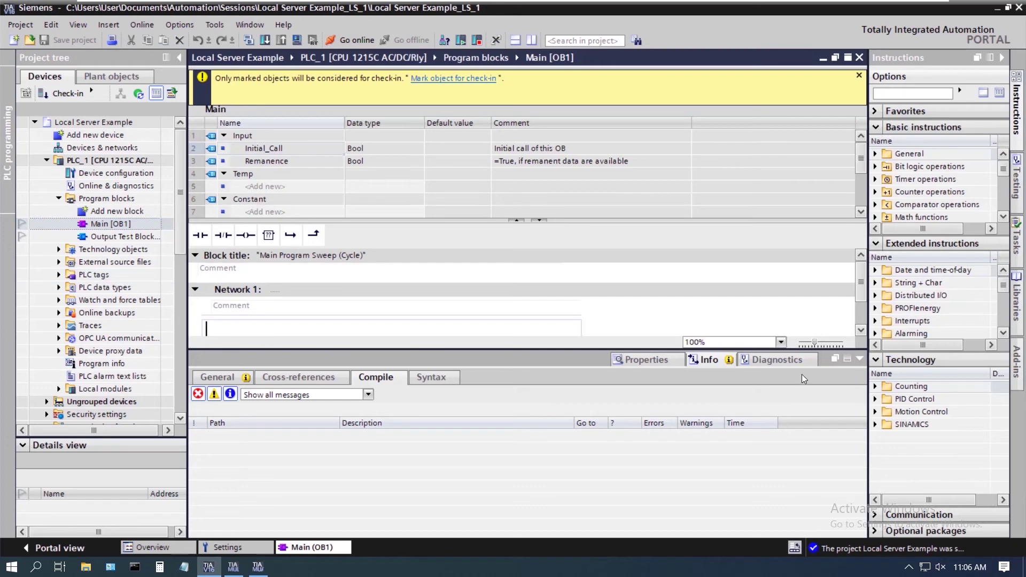
pyautogui.click(858, 360)
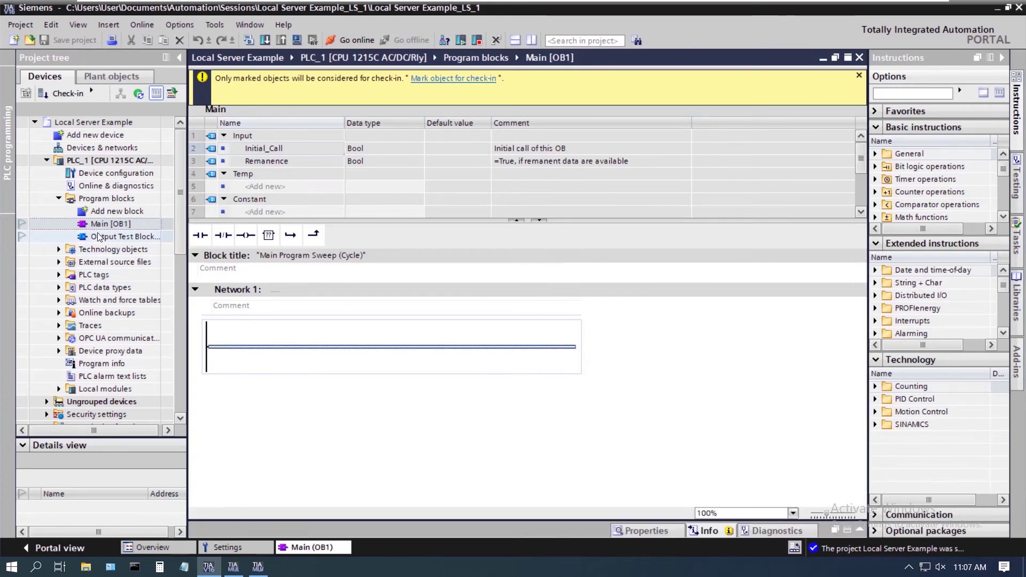
pyautogui.moveTo(98, 236); pyautogui.dragTo(385, 349)
pyautogui.click(577, 392)
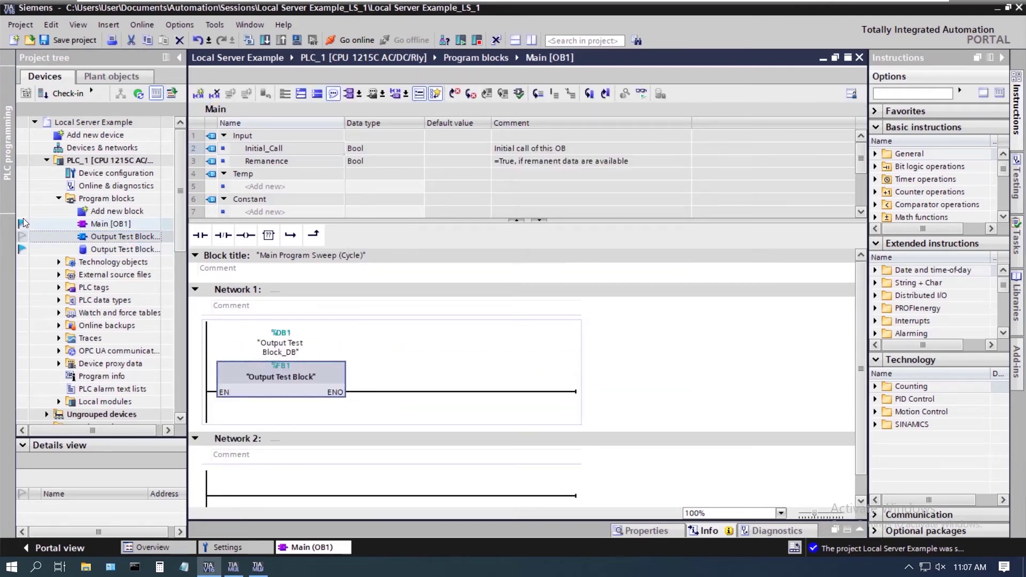
# Check in the updated Main [OB1], saving the session and accepting the completed check-in
pyautogui.click(65, 95)
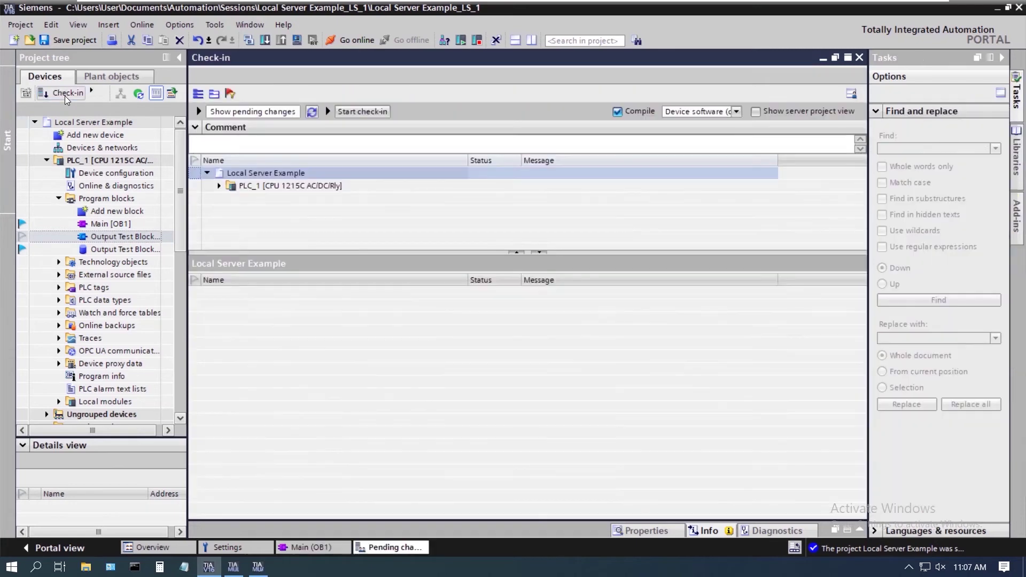
pyautogui.click(367, 113)
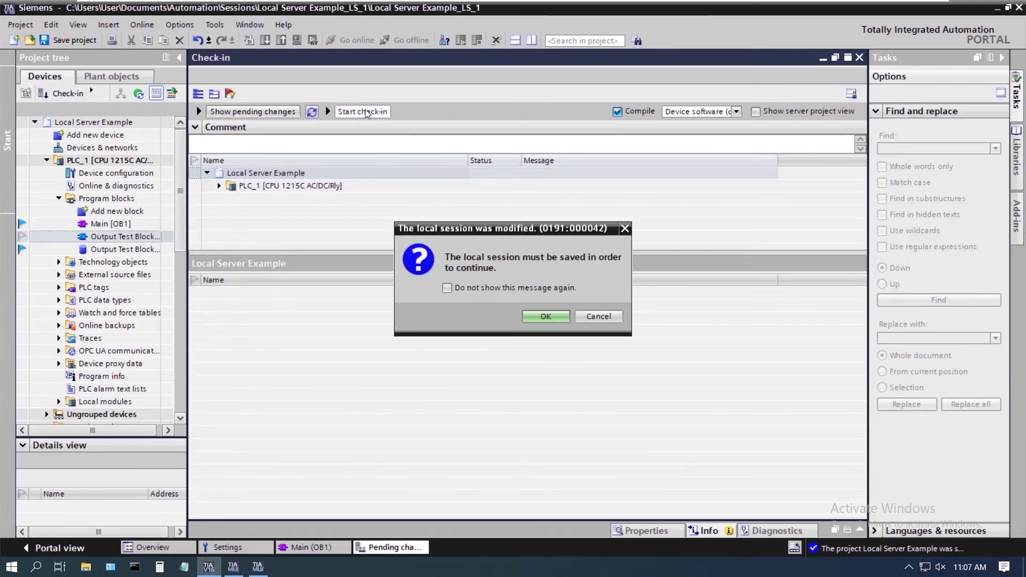
pyautogui.click(532, 318)
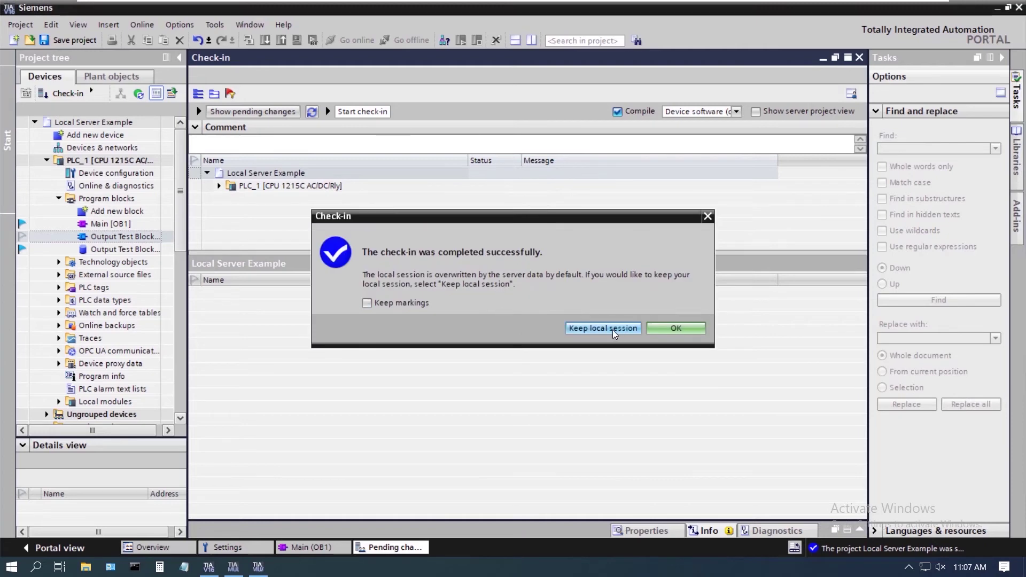
pyautogui.click(674, 328)
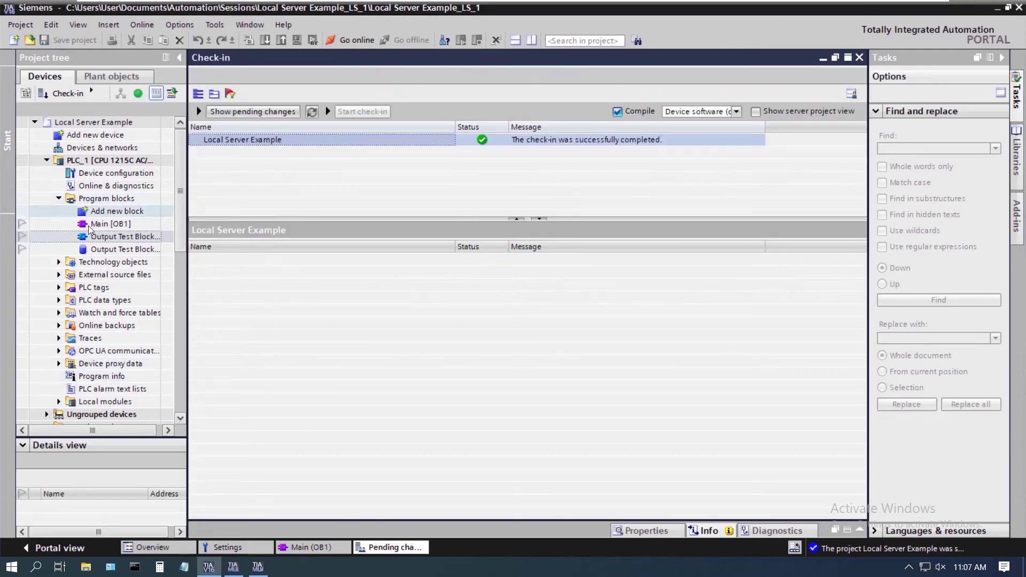
# Show the revision history of Local Server Example on localhost:8837 and select revision 2
pyautogui.click(257, 569)
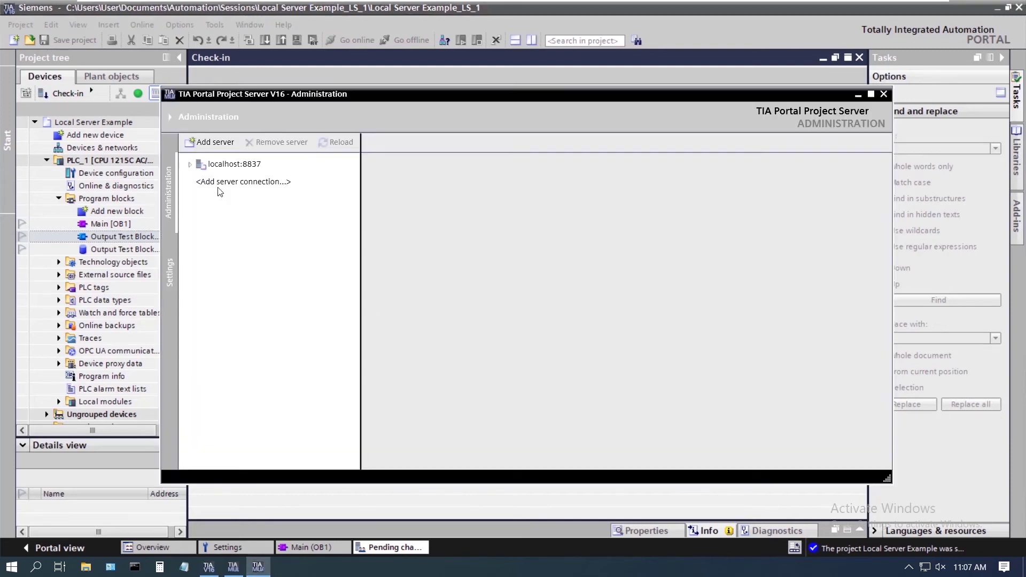
pyautogui.click(190, 165)
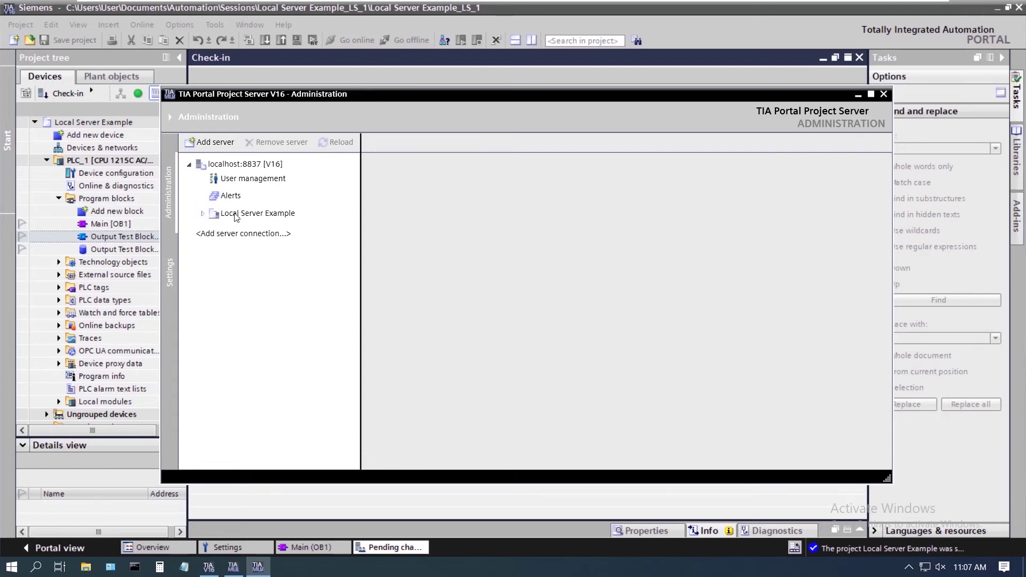
pyautogui.click(203, 213)
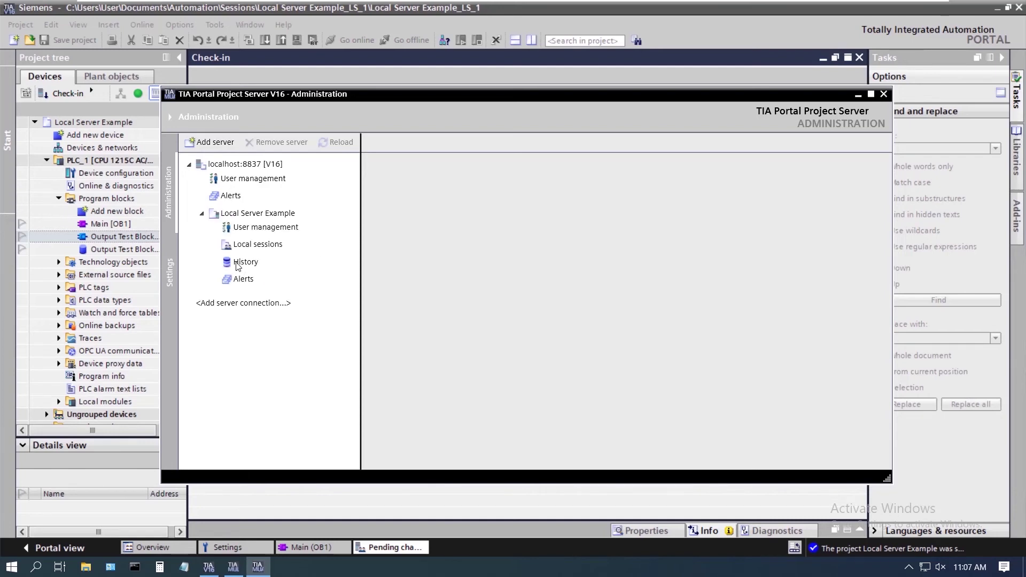
pyautogui.click(244, 265)
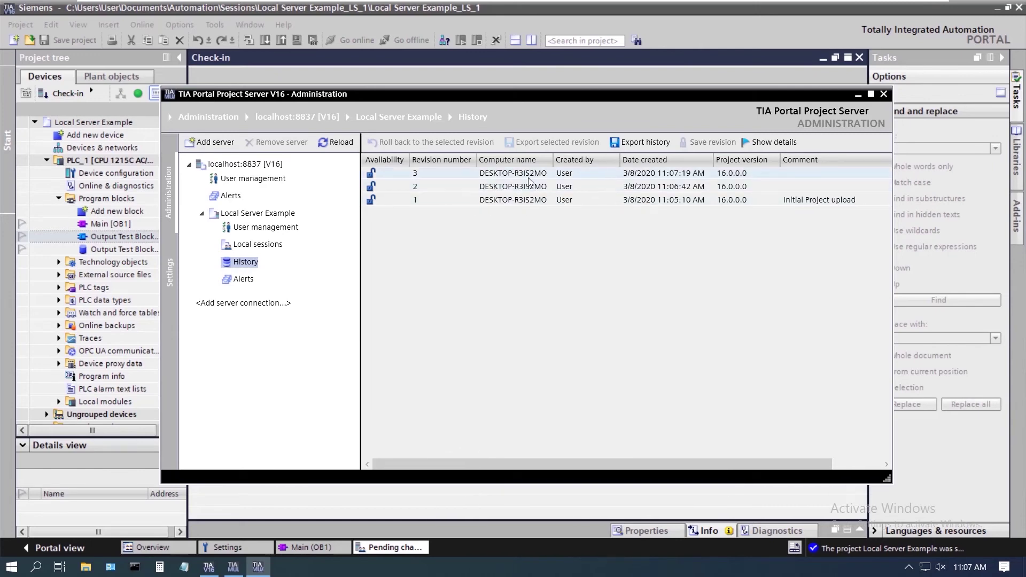
pyautogui.click(448, 185)
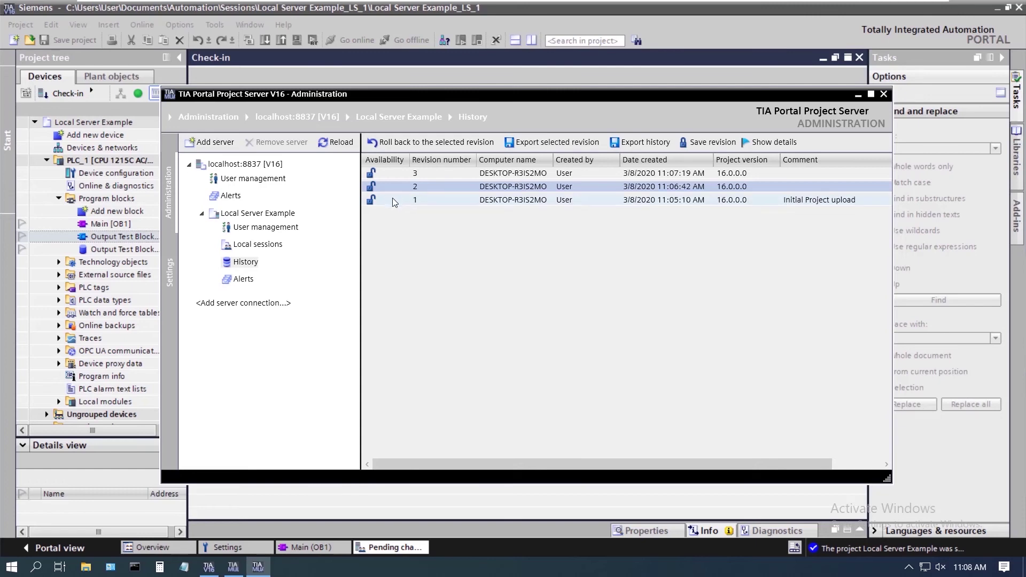
# Roll Local Server Example back to revision 2, creating revision 4, and close Administration
pyautogui.click(408, 144)
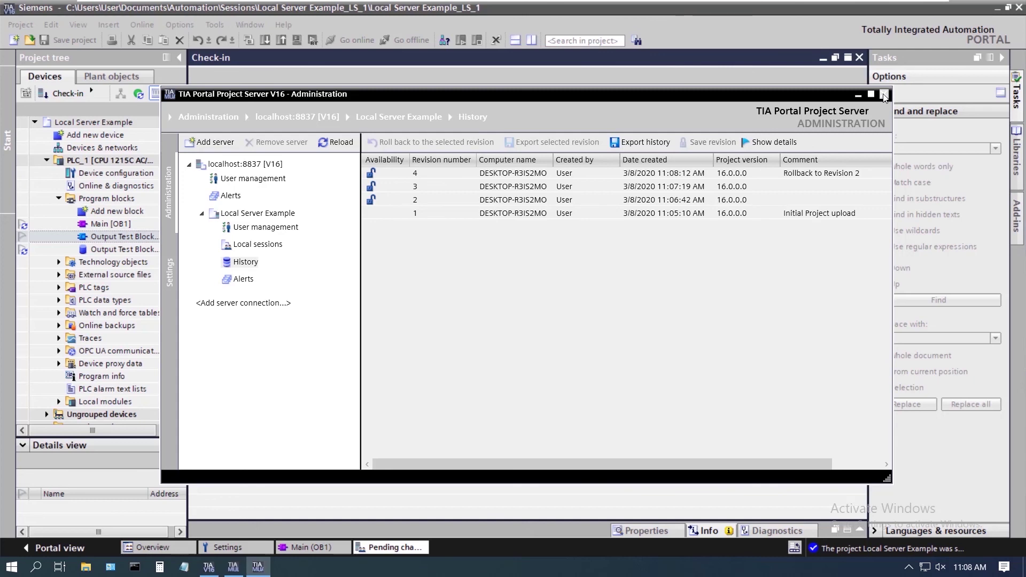
pyautogui.click(884, 96)
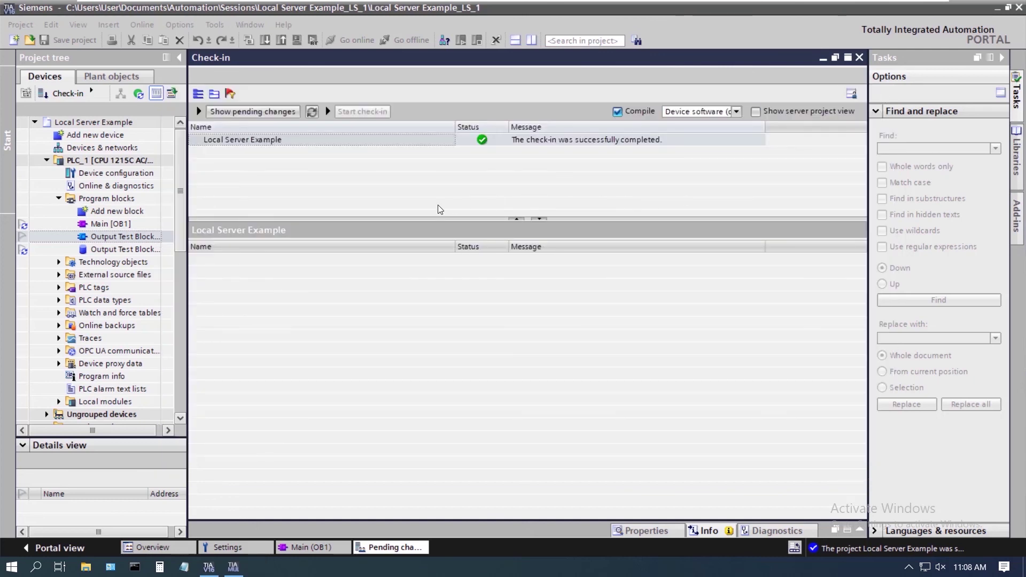